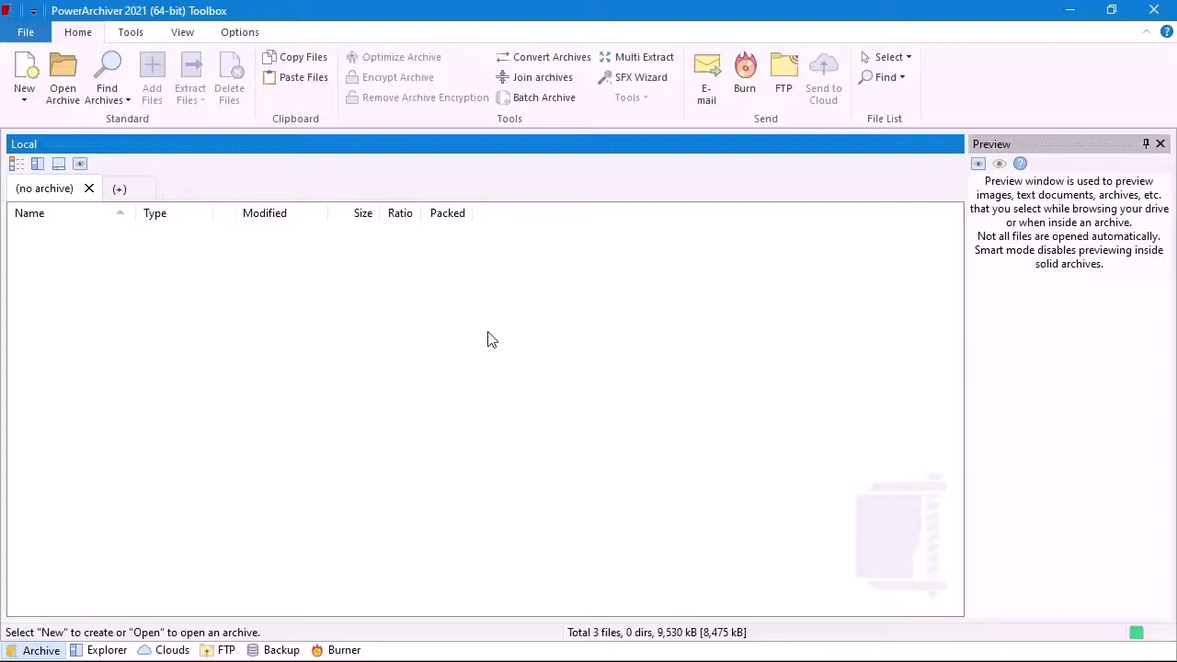
- Open the existing archive PDF Archive2.zip
left_click(63, 86)
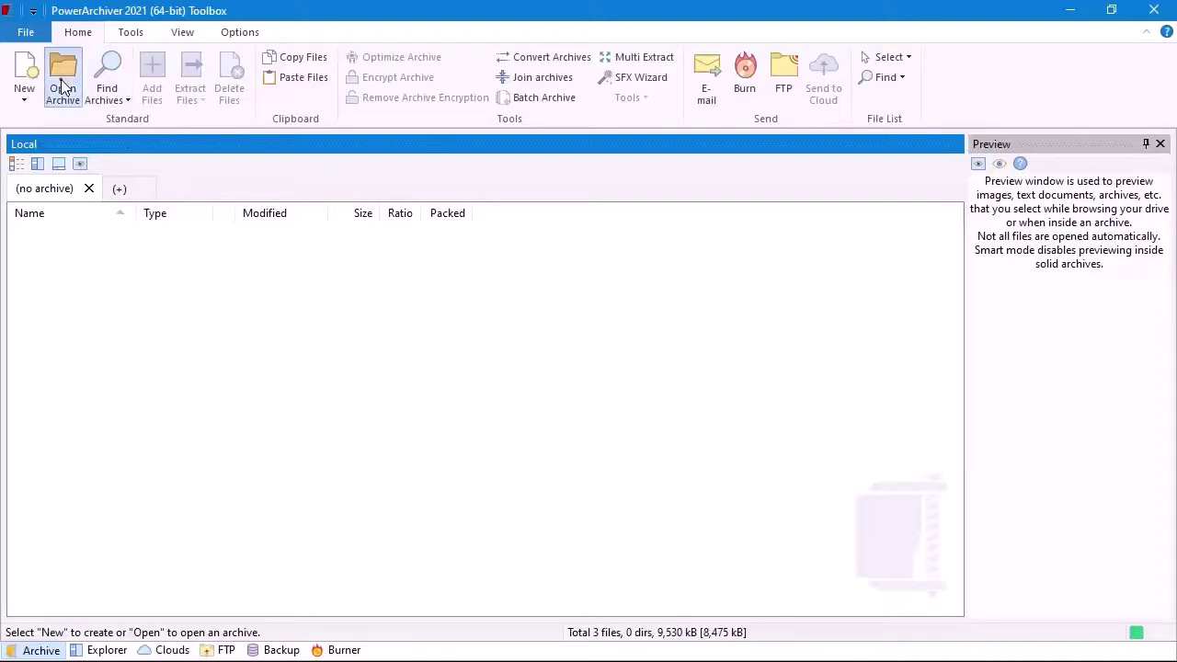
left_click(341, 213)
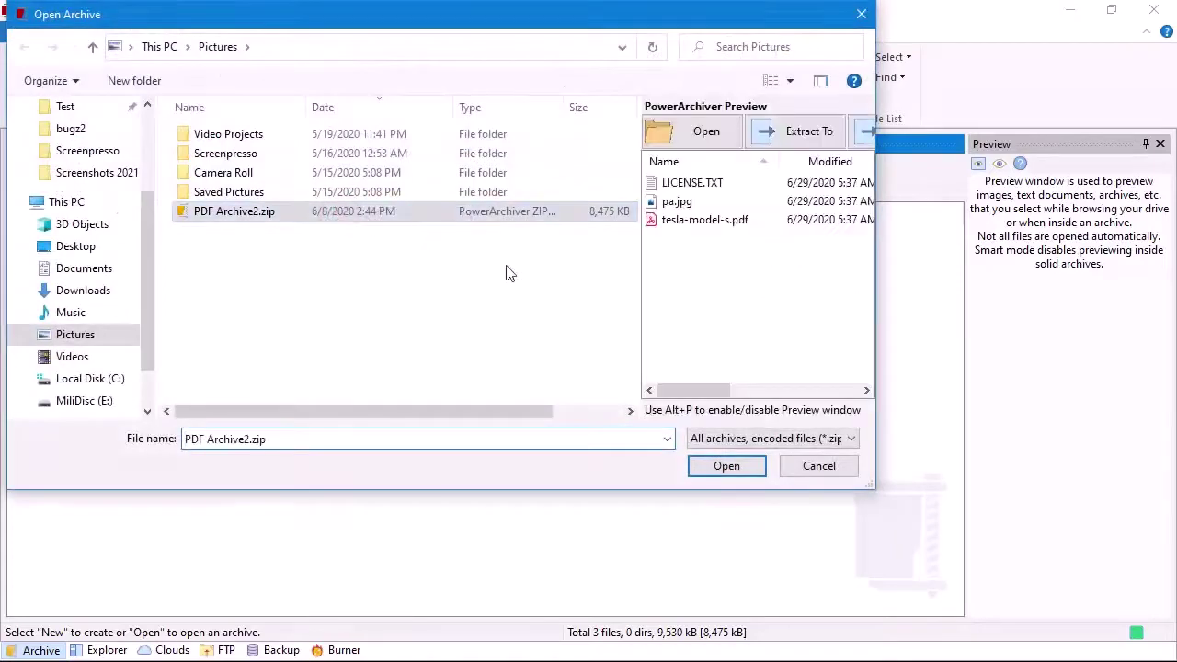
left_click(747, 466)
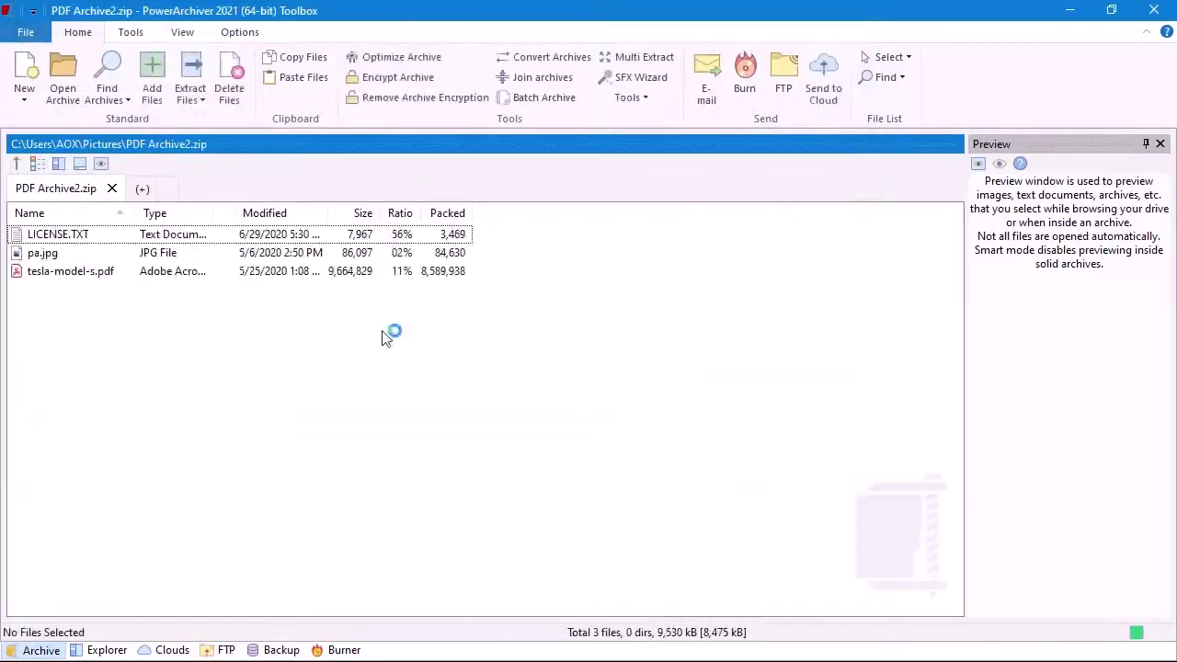
- Add 'TEST' to LICENSE.TXT inside the archive, save it, and update the archive with Yes to All
double_click(123, 237)
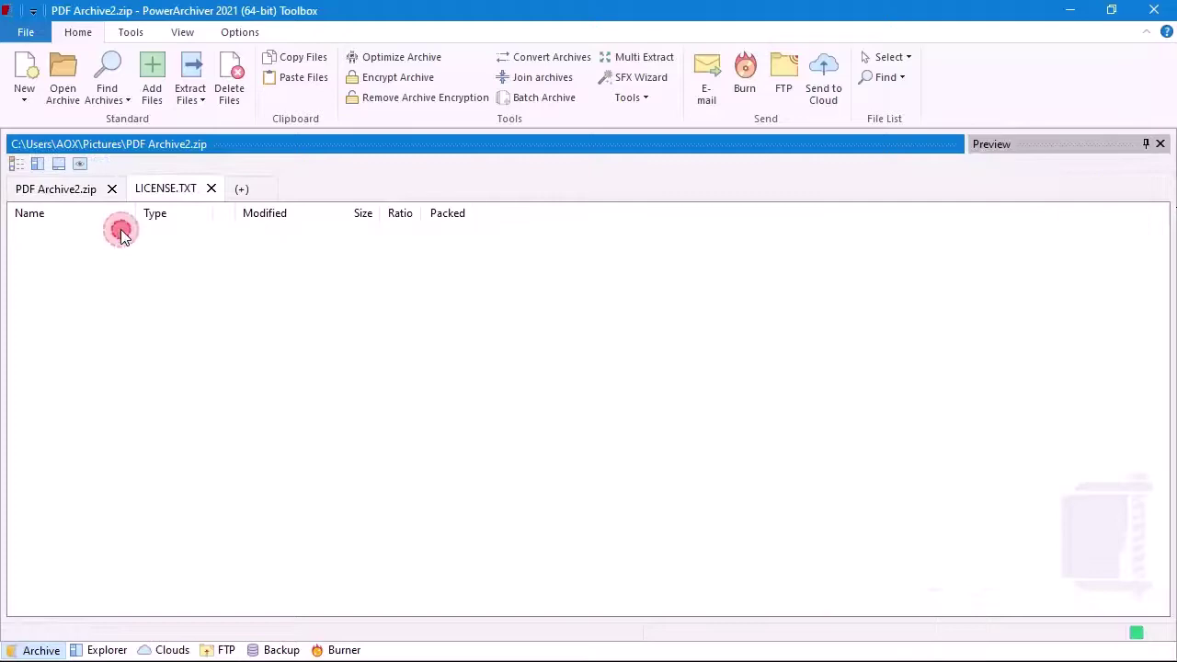
left_click(281, 281)
type("TEST")
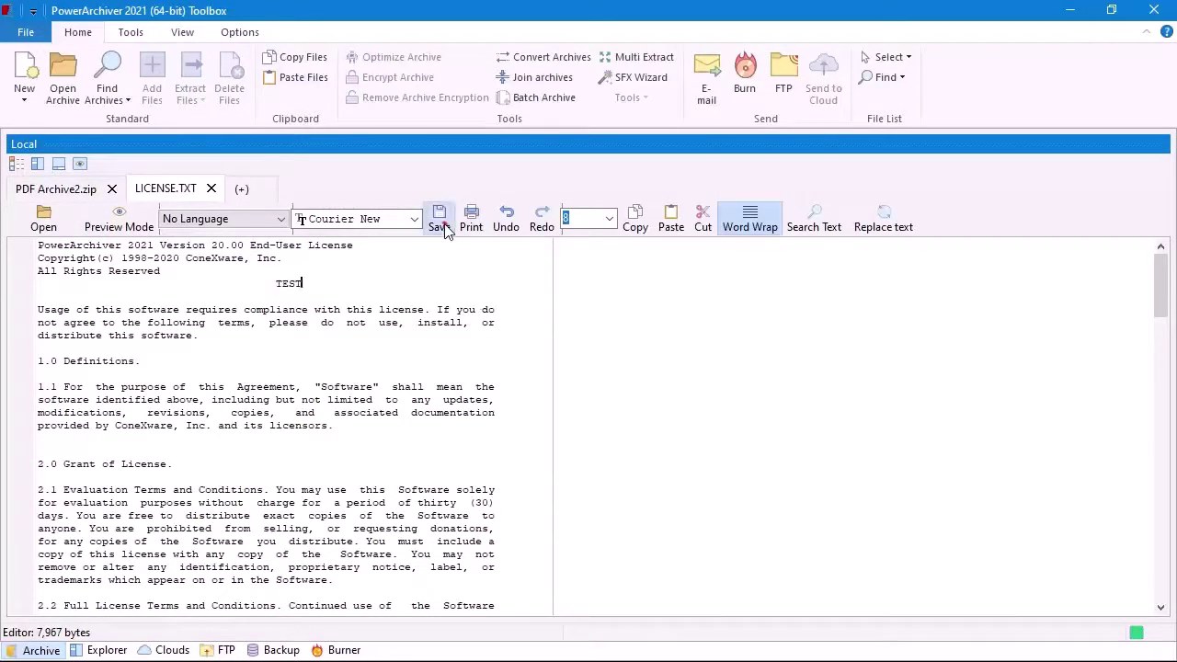
left_click(437, 219)
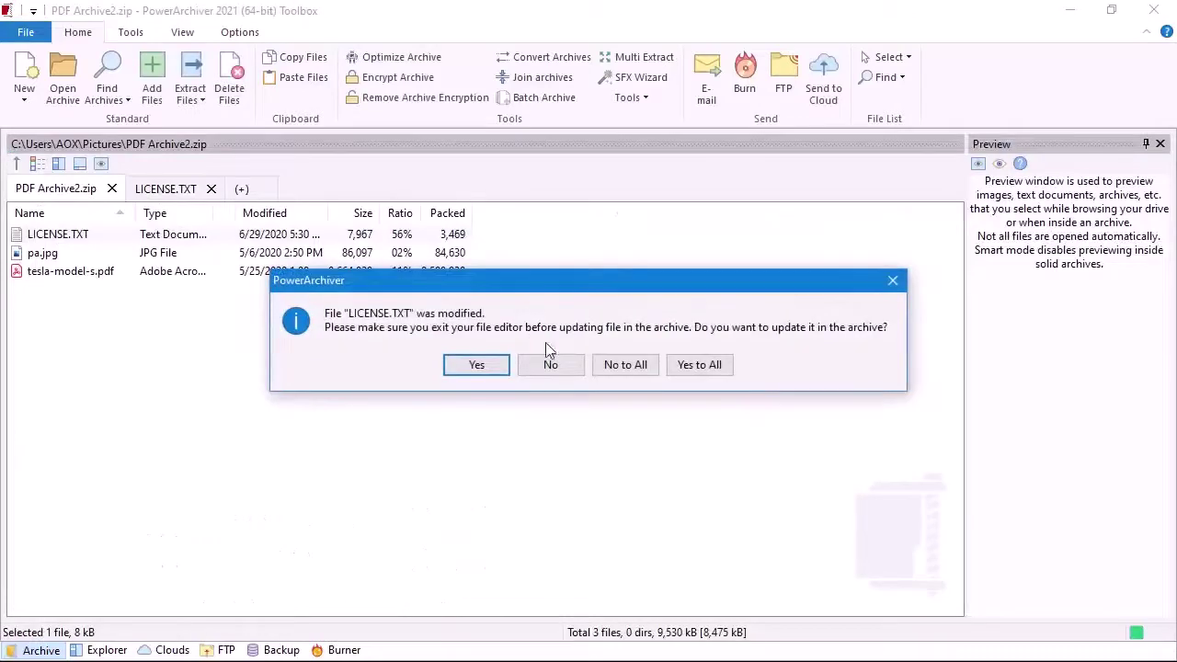
left_click(683, 363)
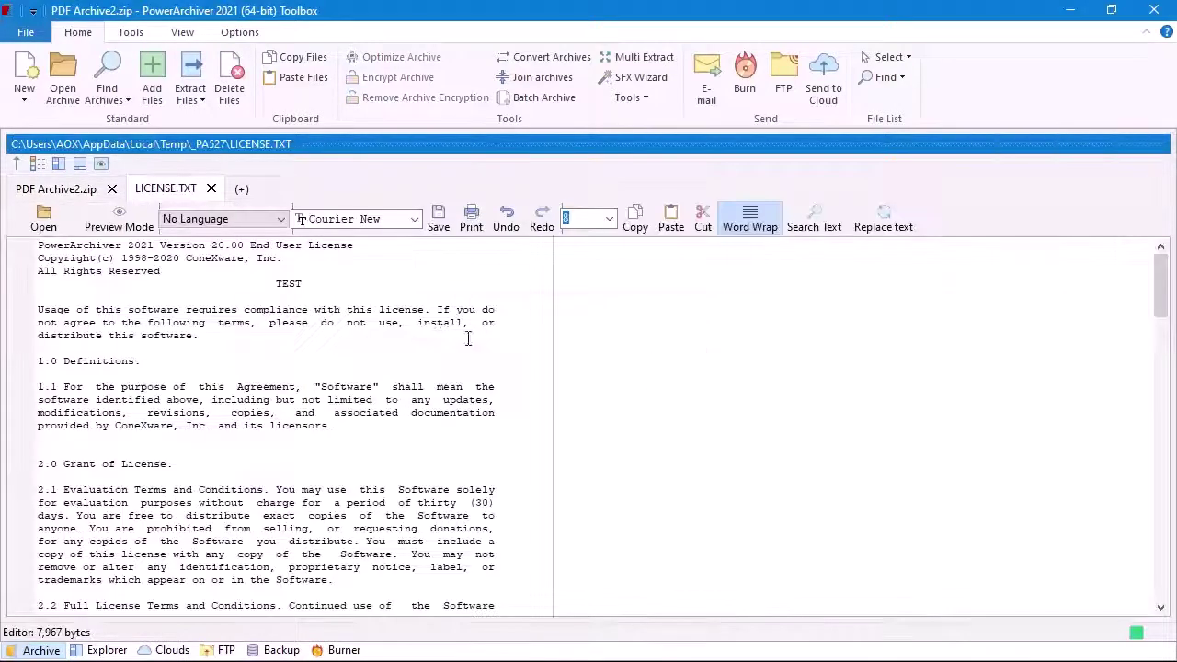
left_click(212, 189)
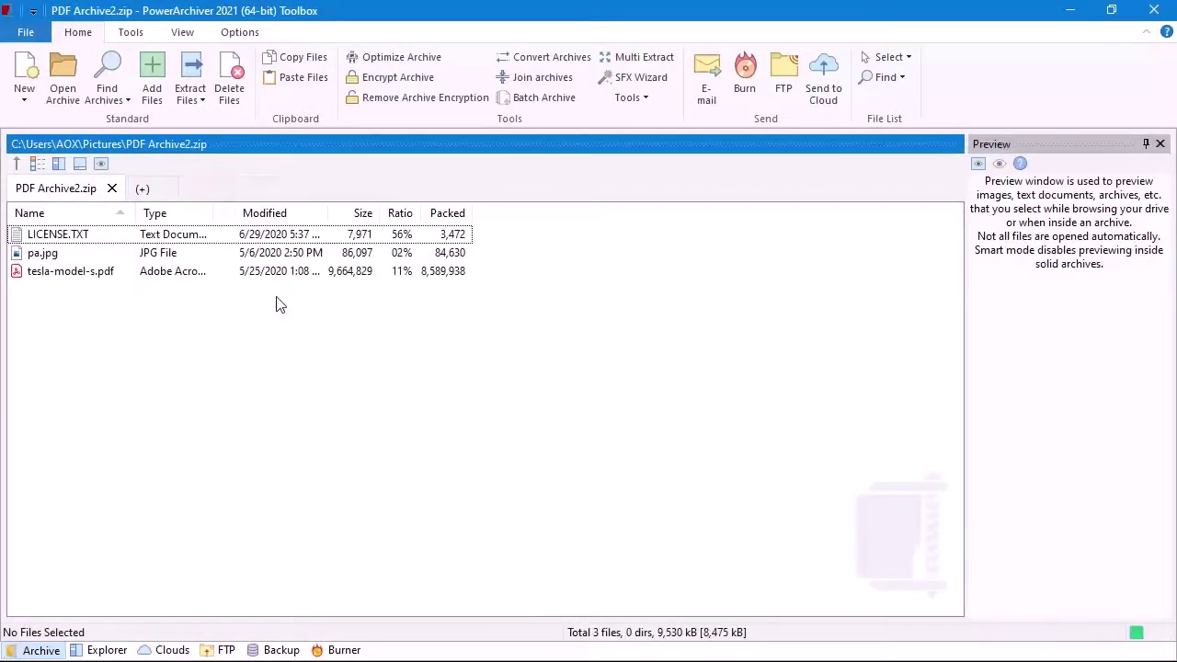
double_click(88, 255)
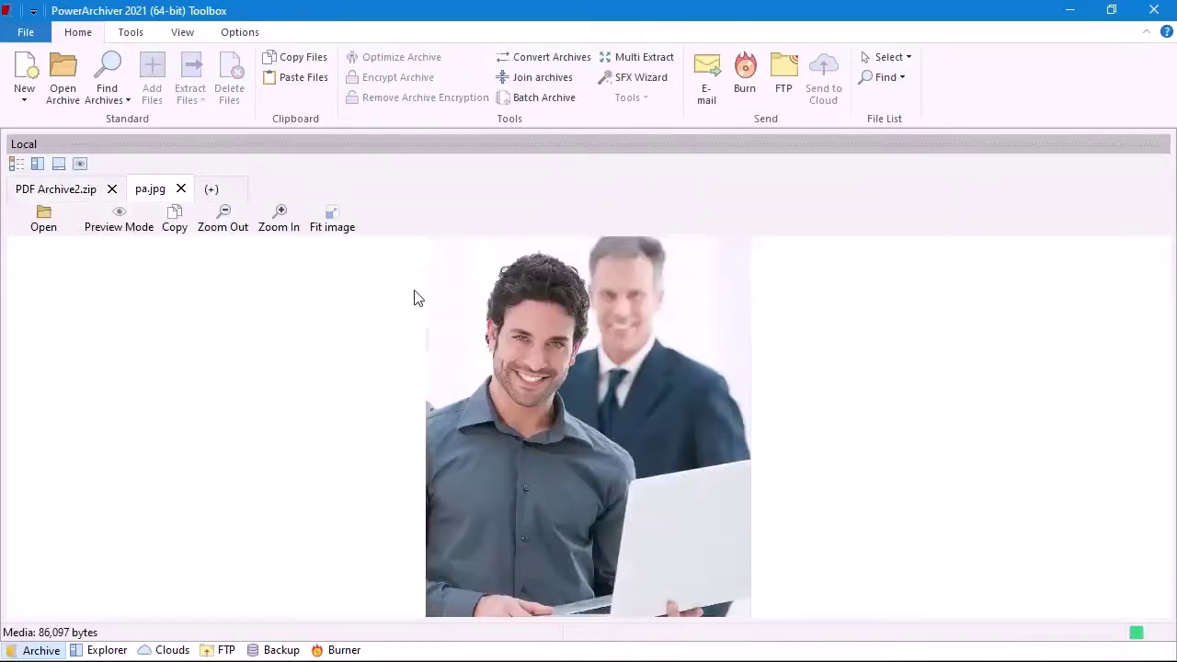
left_click(180, 188)
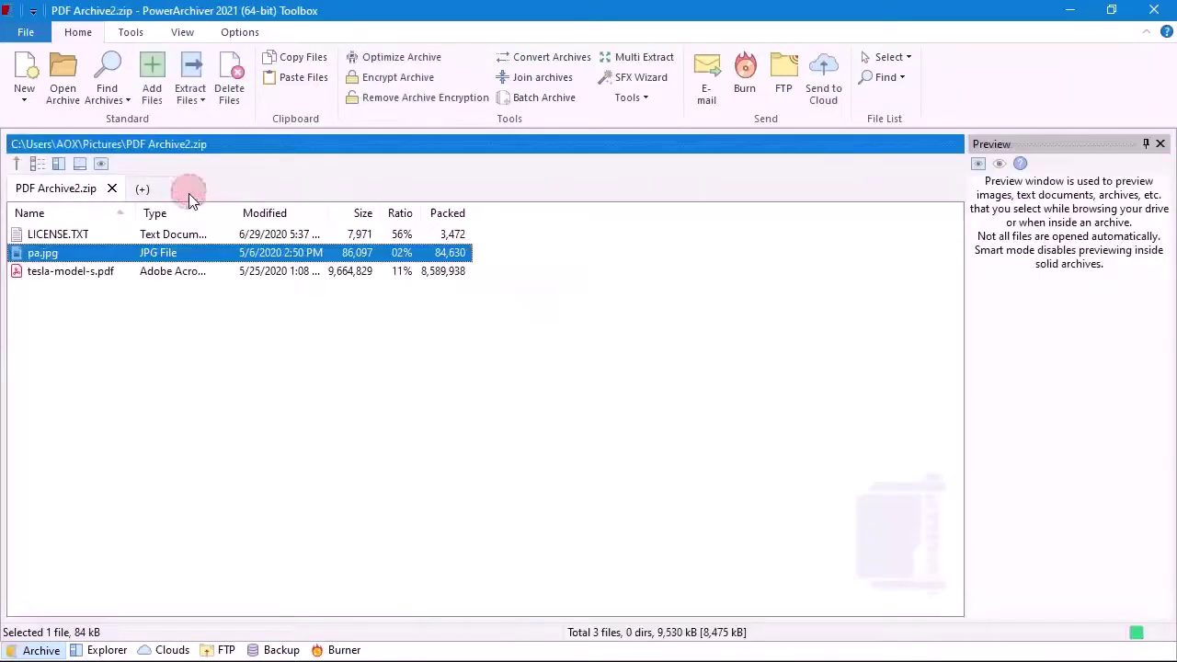
double_click(96, 271)
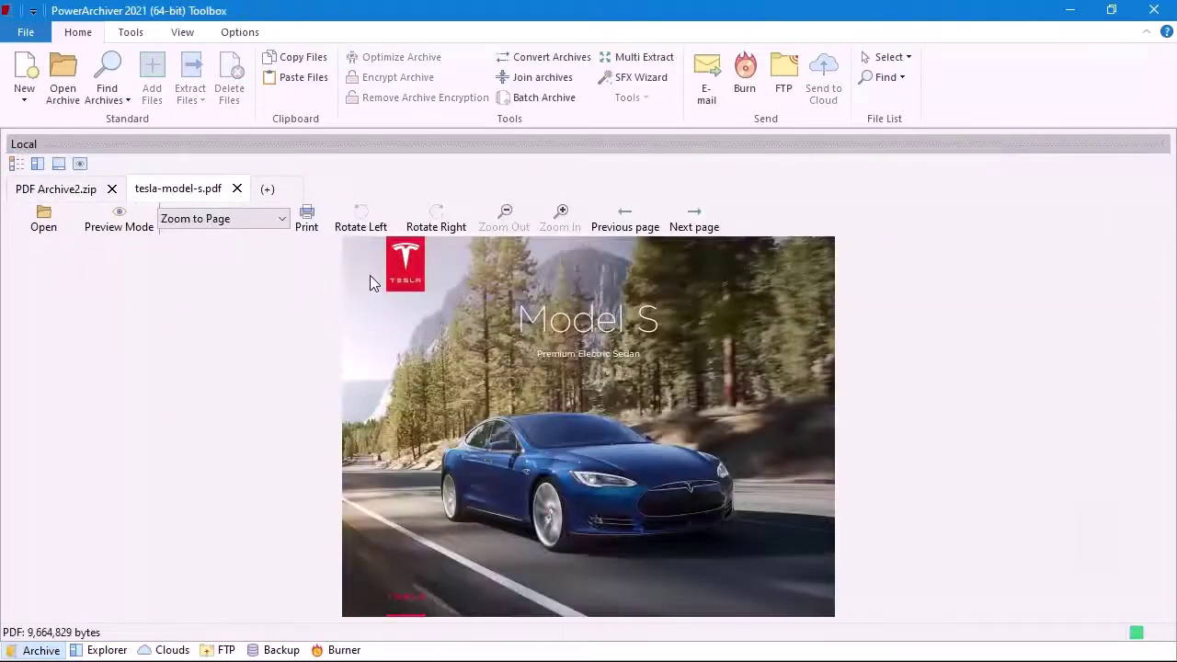
- Close the PDF preview, browse the Dropbox cloud profiles, and drag the PDF Archive folder to the cloud
left_click(237, 189)
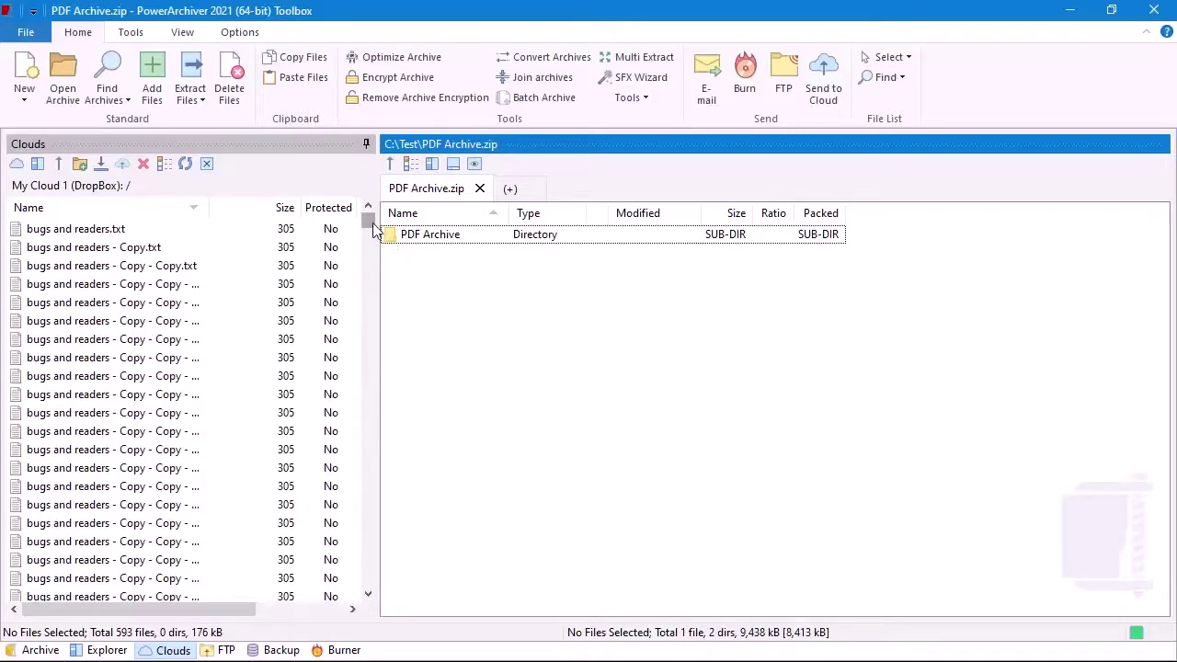
mouse_move(368, 224)
left_mouse_down()
mouse_move(380, 507)
mouse_move(362, 215)
left_mouse_up()
left_click(17, 165)
mouse_move(70, 206)
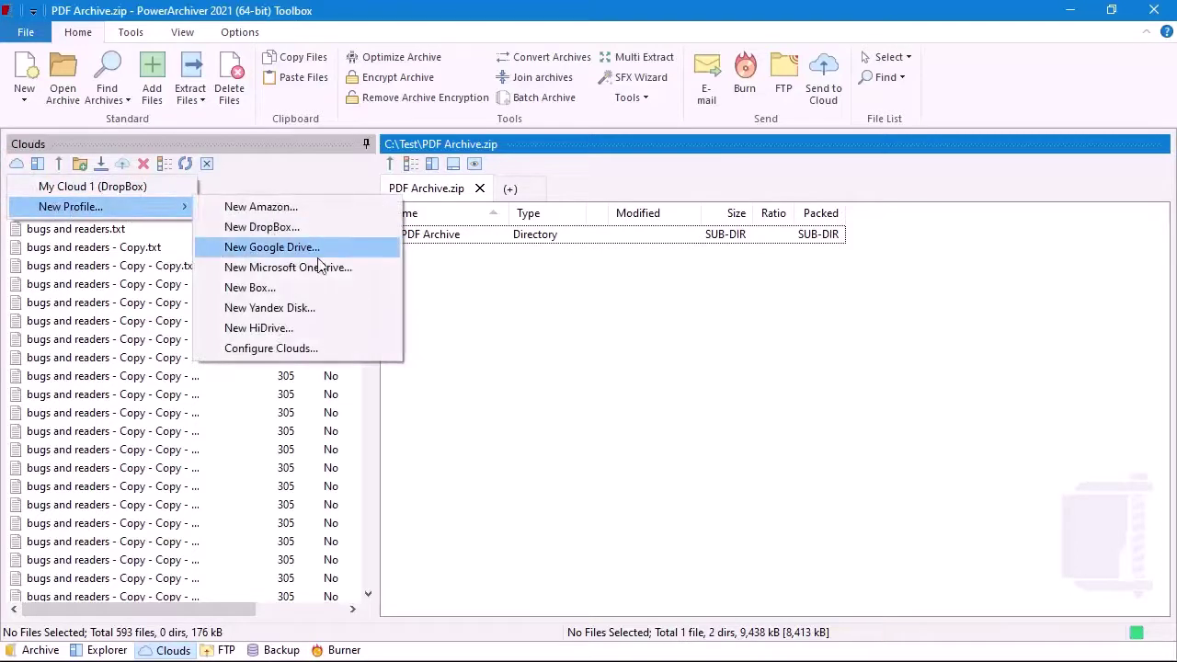
left_click(498, 309)
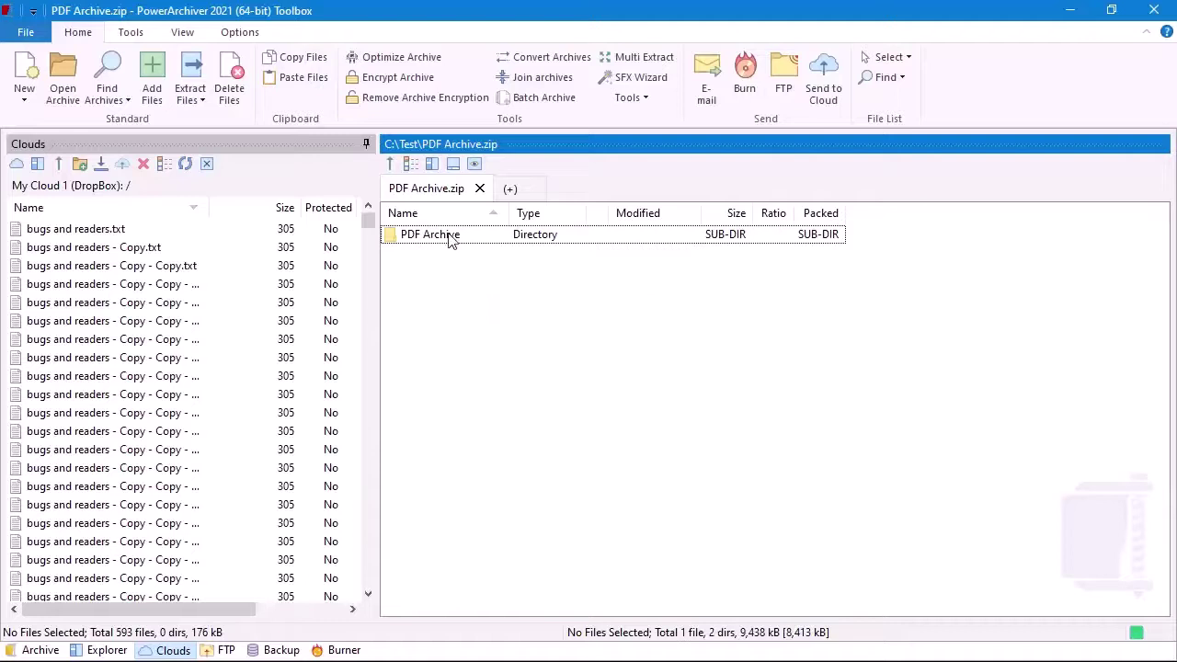
left_click_drag(449, 237, 313, 222)
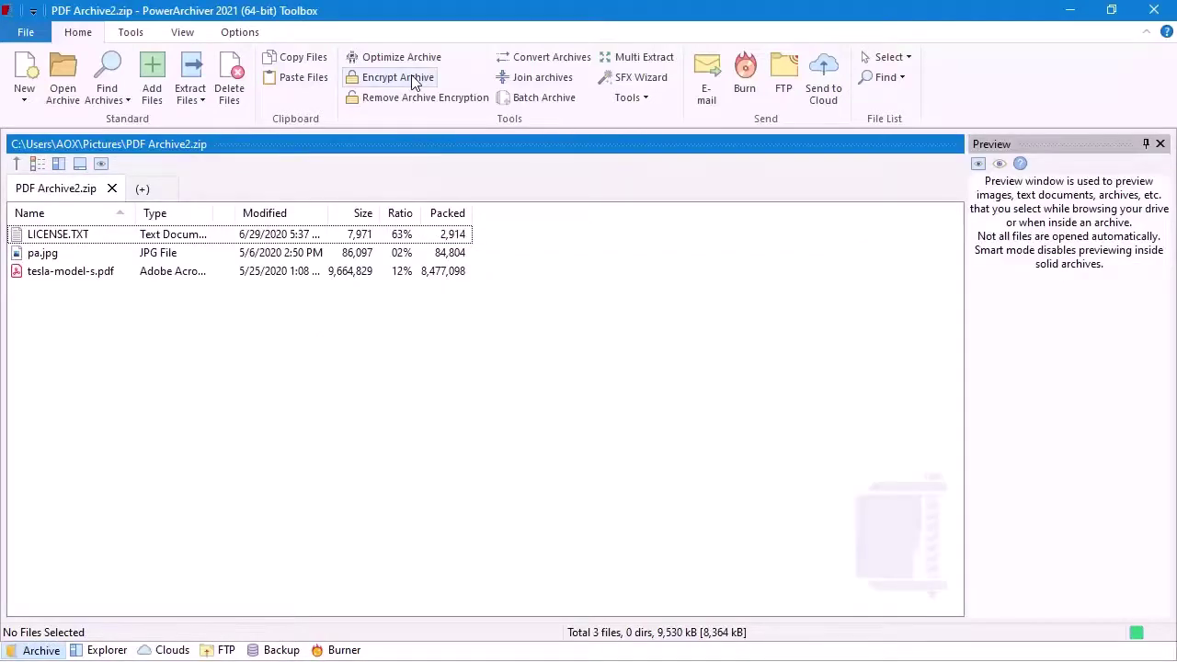
left_click(413, 79)
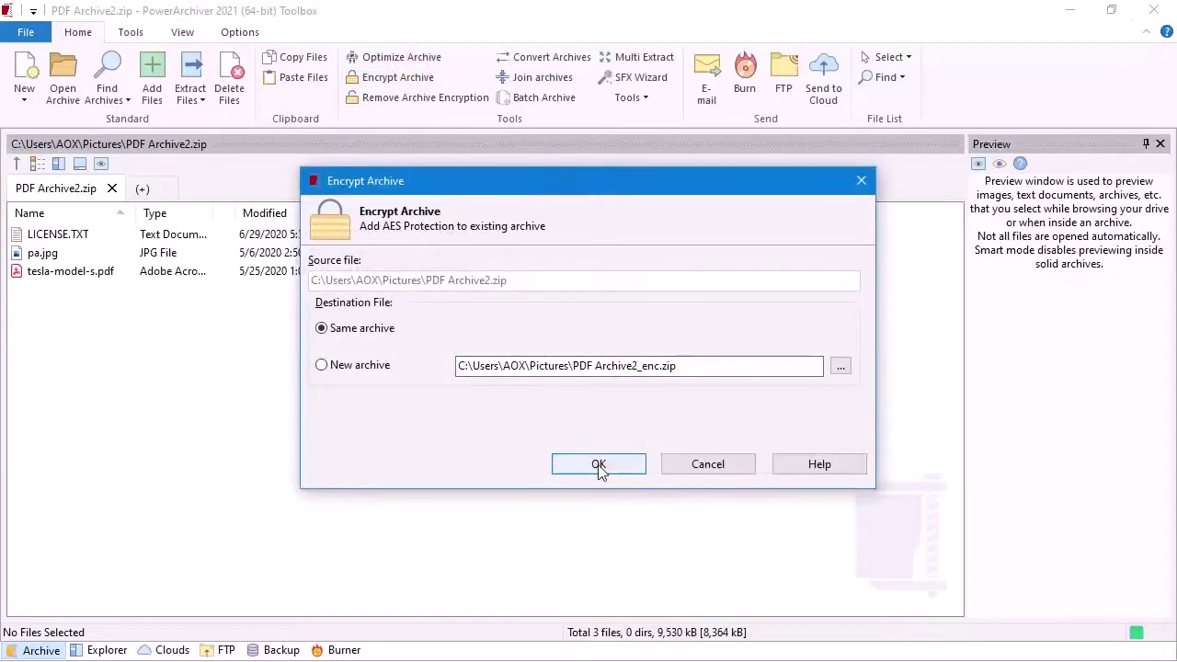
left_click(599, 465)
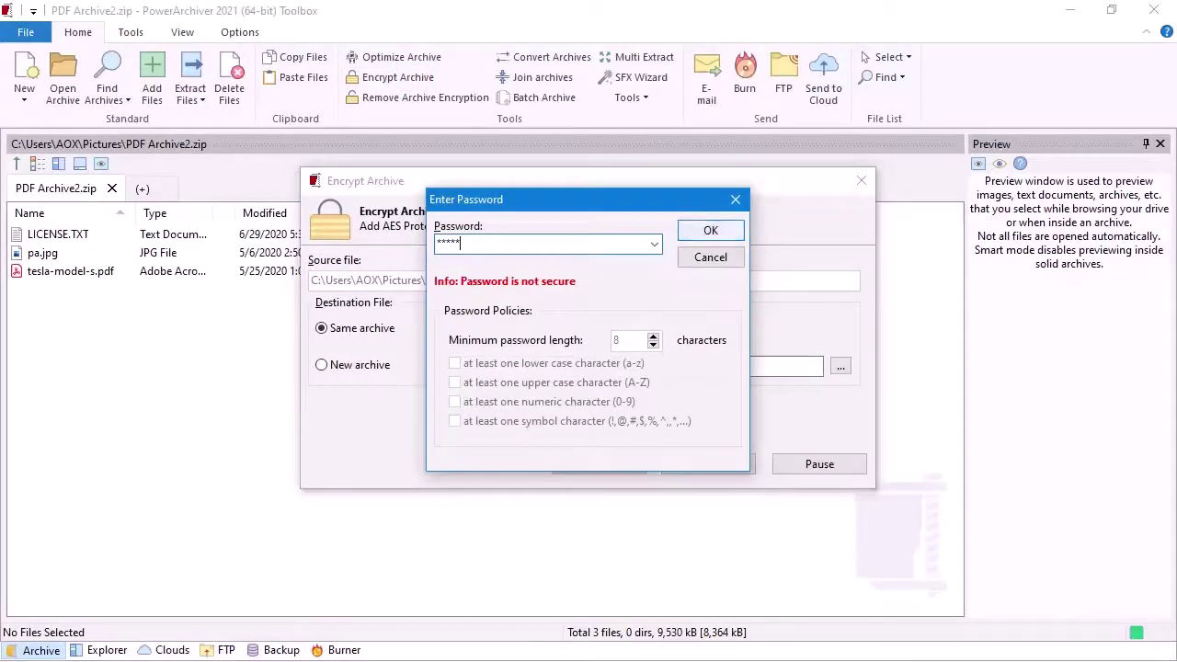
left_click(710, 232)
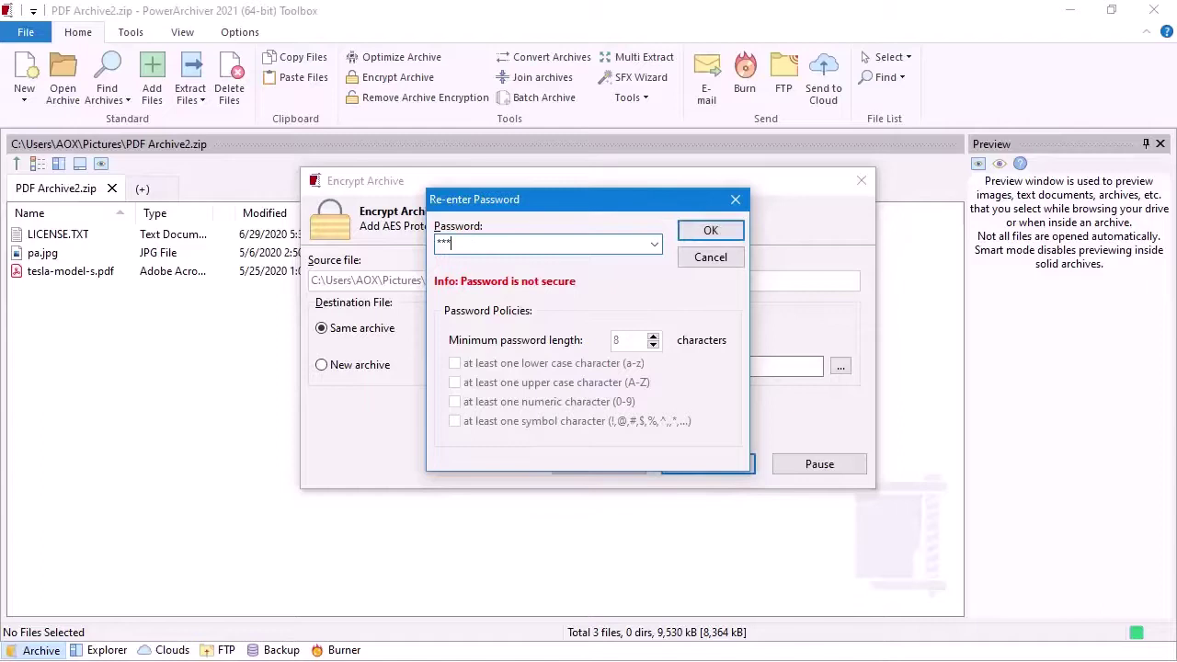
left_click(705, 230)
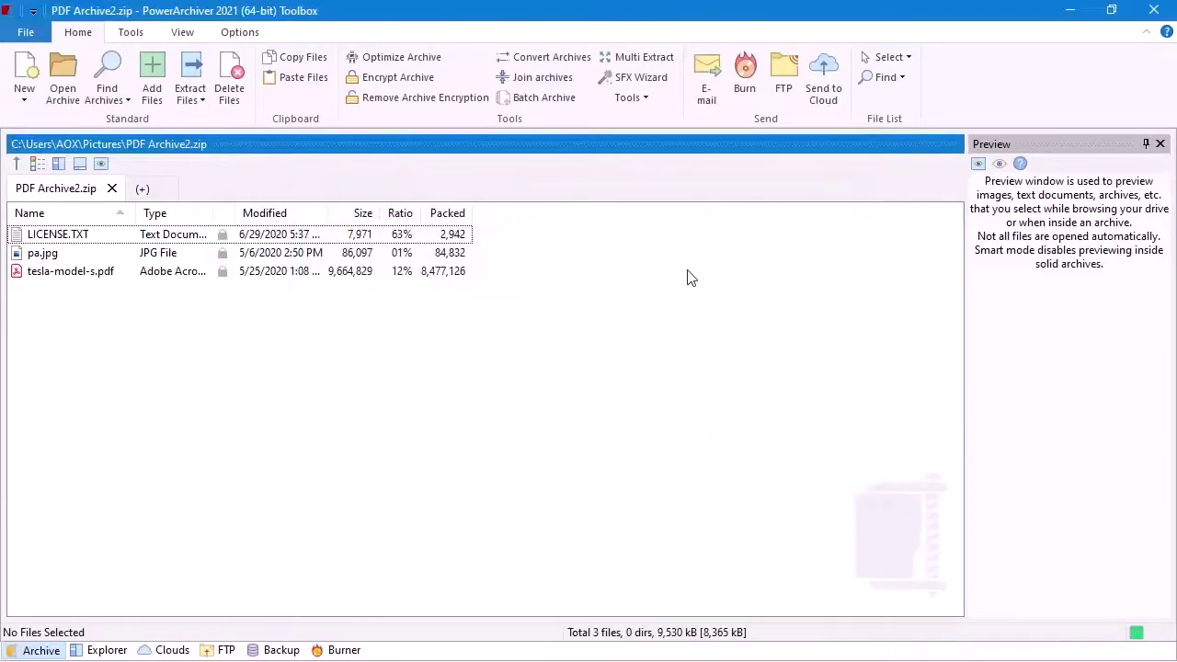
- Remove the archive's encryption using its password, then optimize the archive in place
left_click(395, 97)
left_click(598, 463)
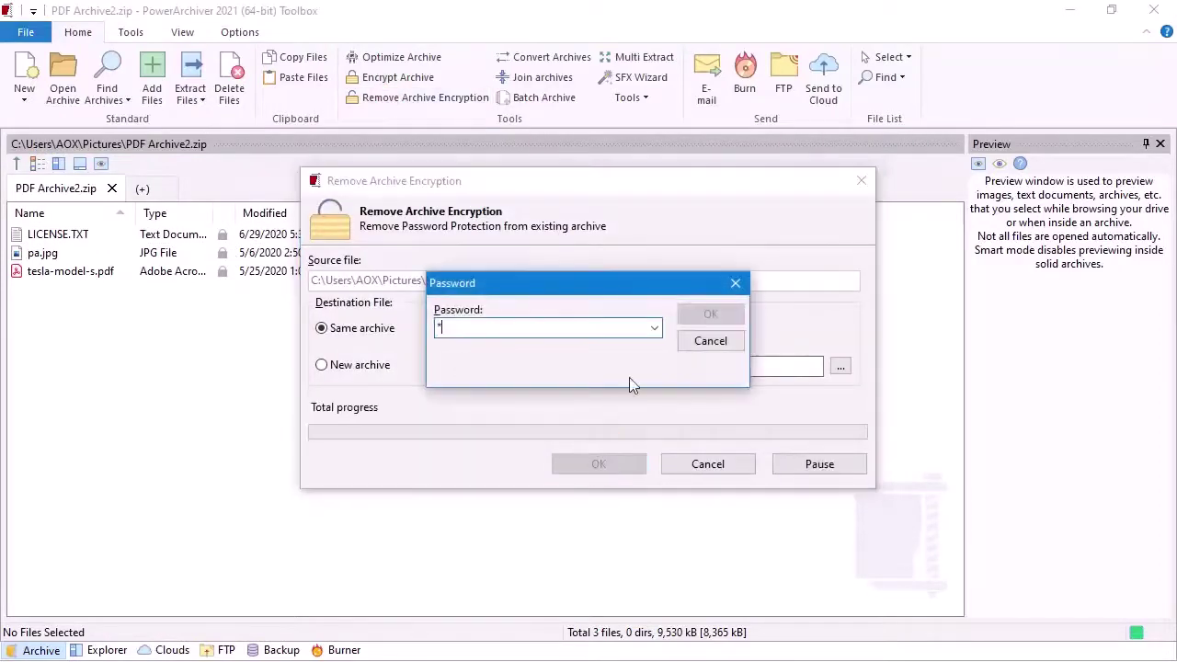
type("*****")
left_click(710, 317)
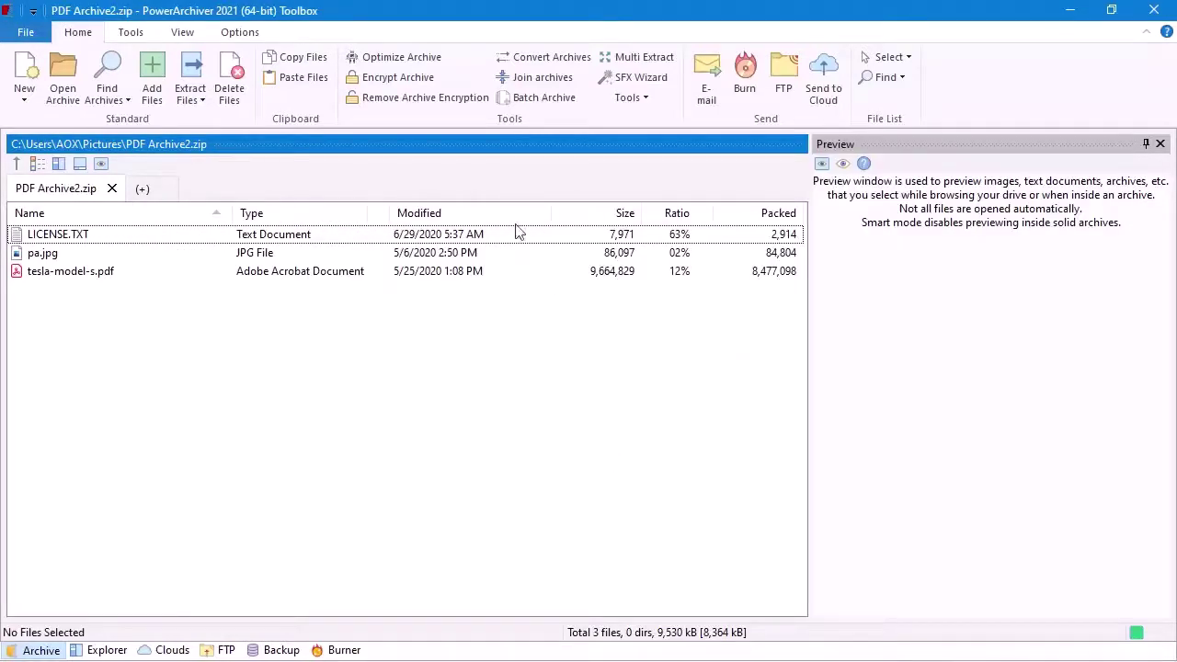
left_click(427, 57)
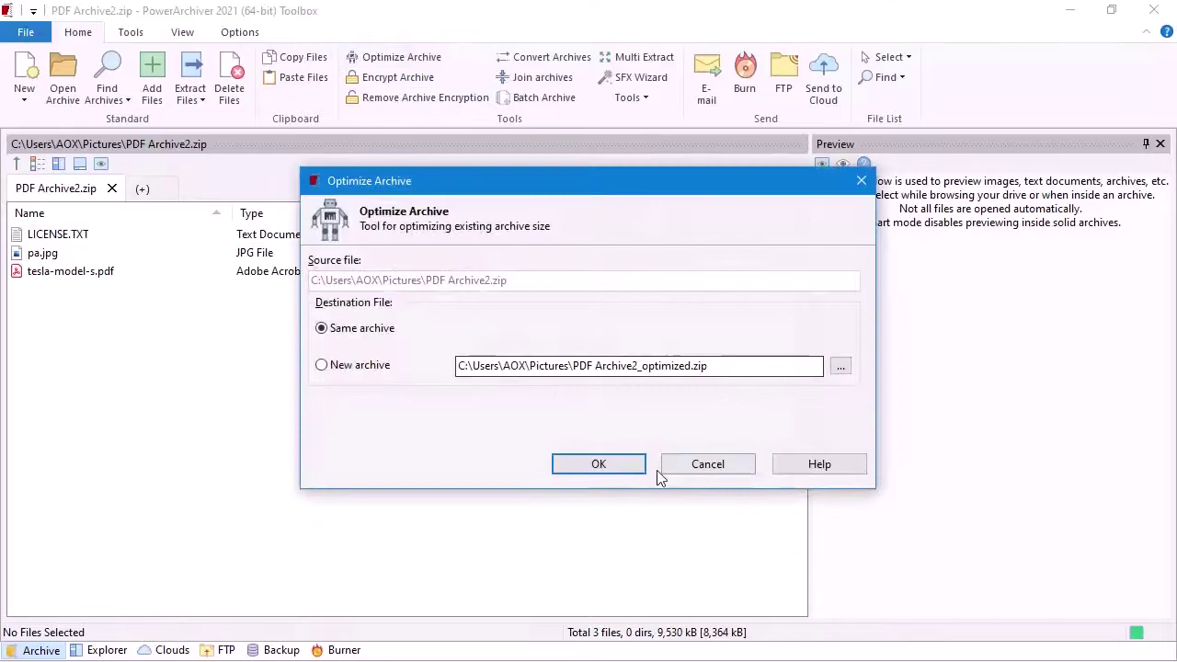
left_click(626, 467)
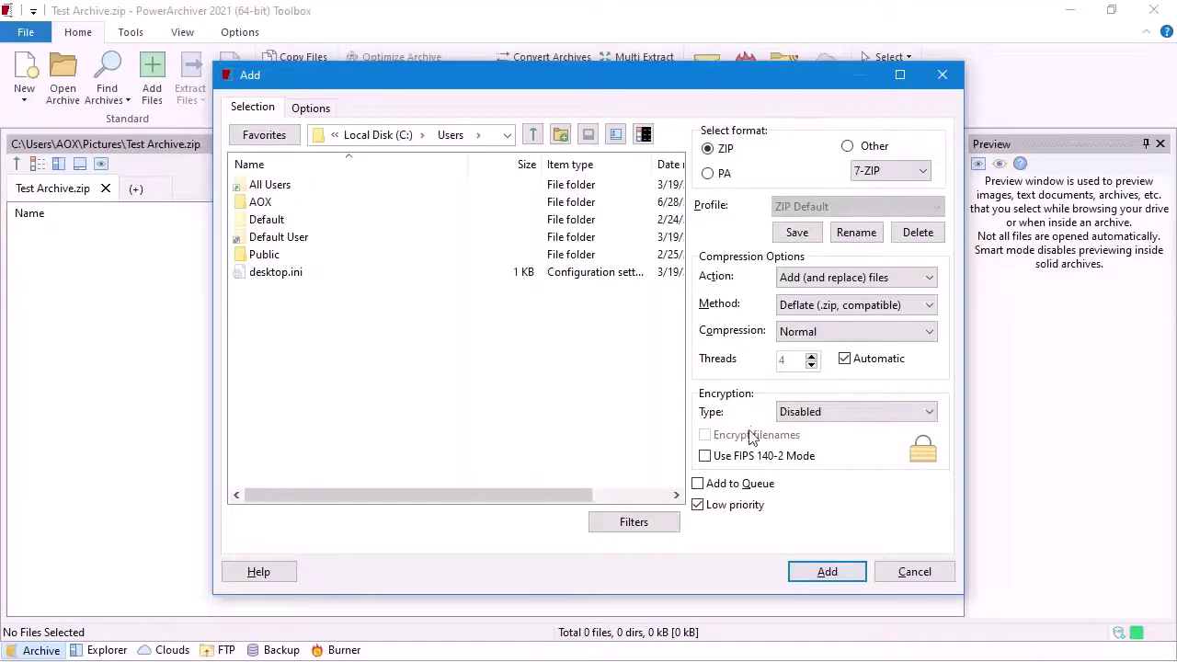
- Enable Use FIPS 140-2 Mode so Encryption Type becomes AES 256-bit
left_click(762, 457)
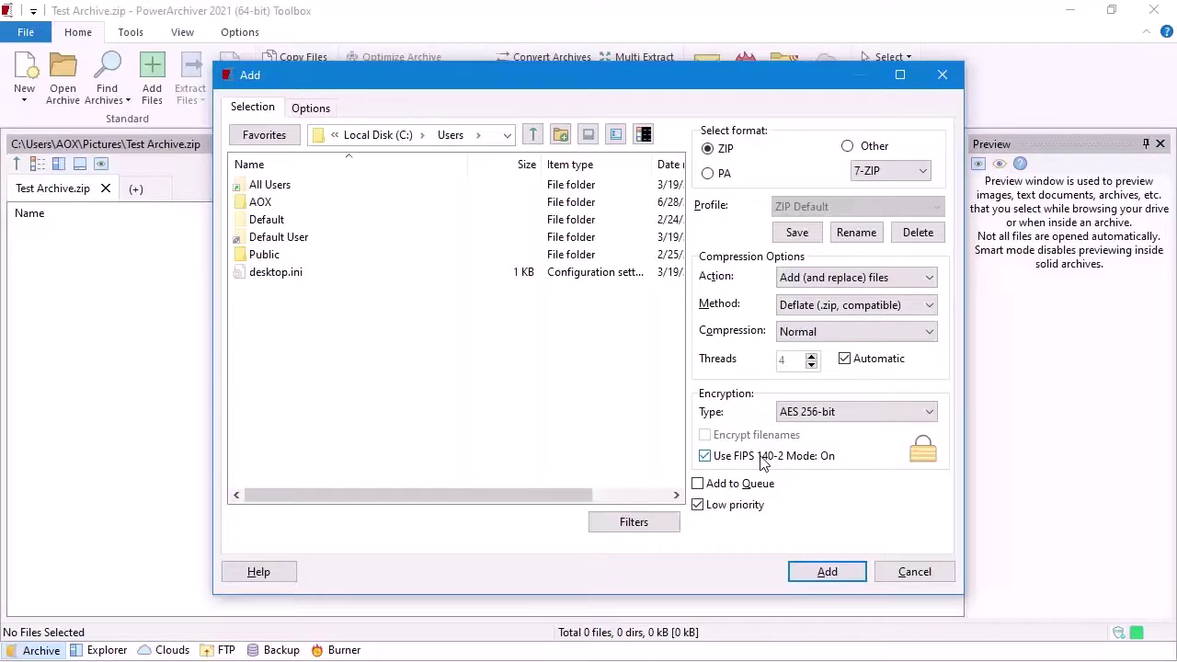
left_click(760, 457)
left_click(762, 463)
- Cancel the Add dialog with Esc, leaving no archive open
key("Escape")
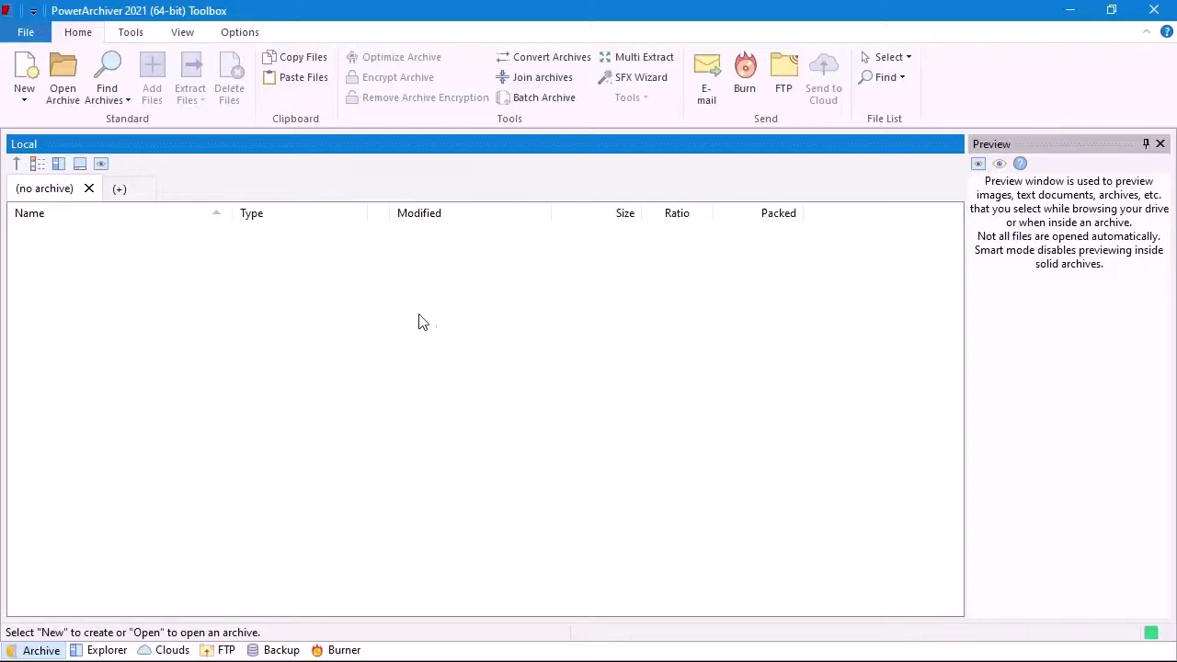
left_click(108, 99)
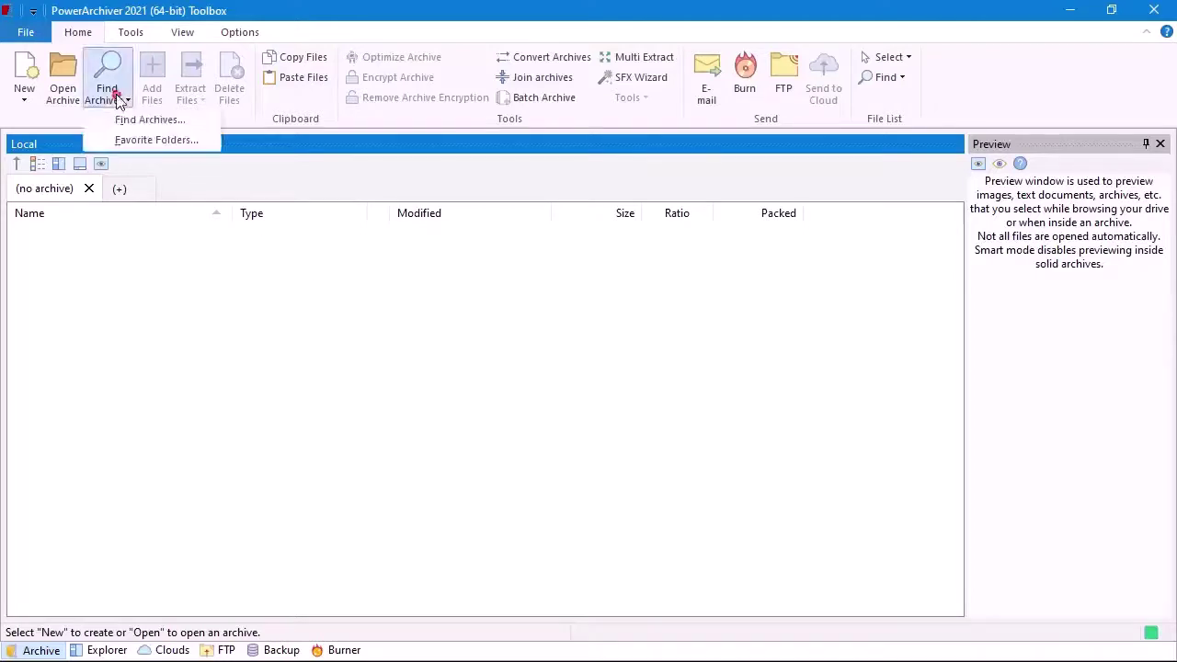
left_click(147, 139)
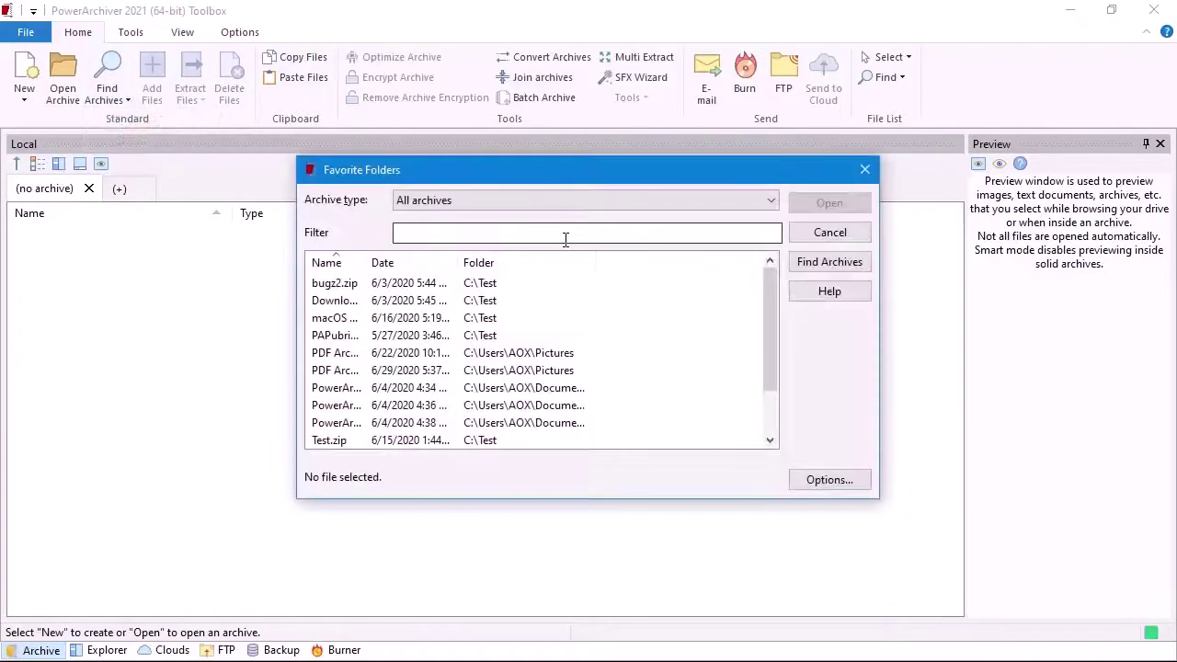
left_click(764, 231)
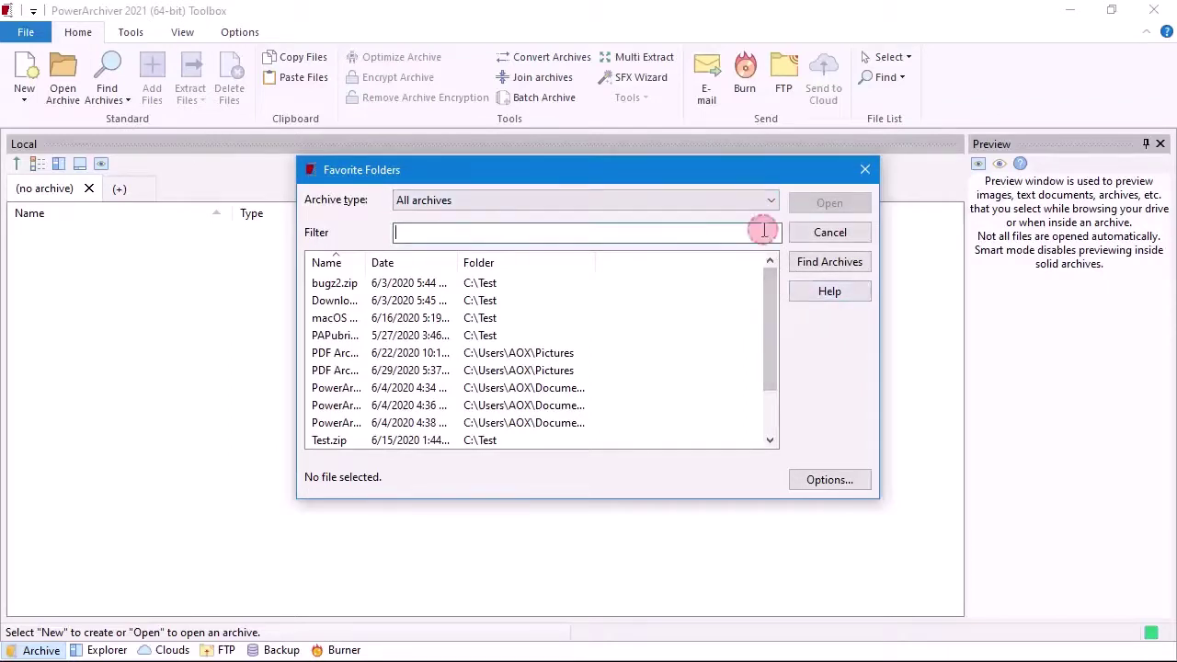
left_click(828, 232)
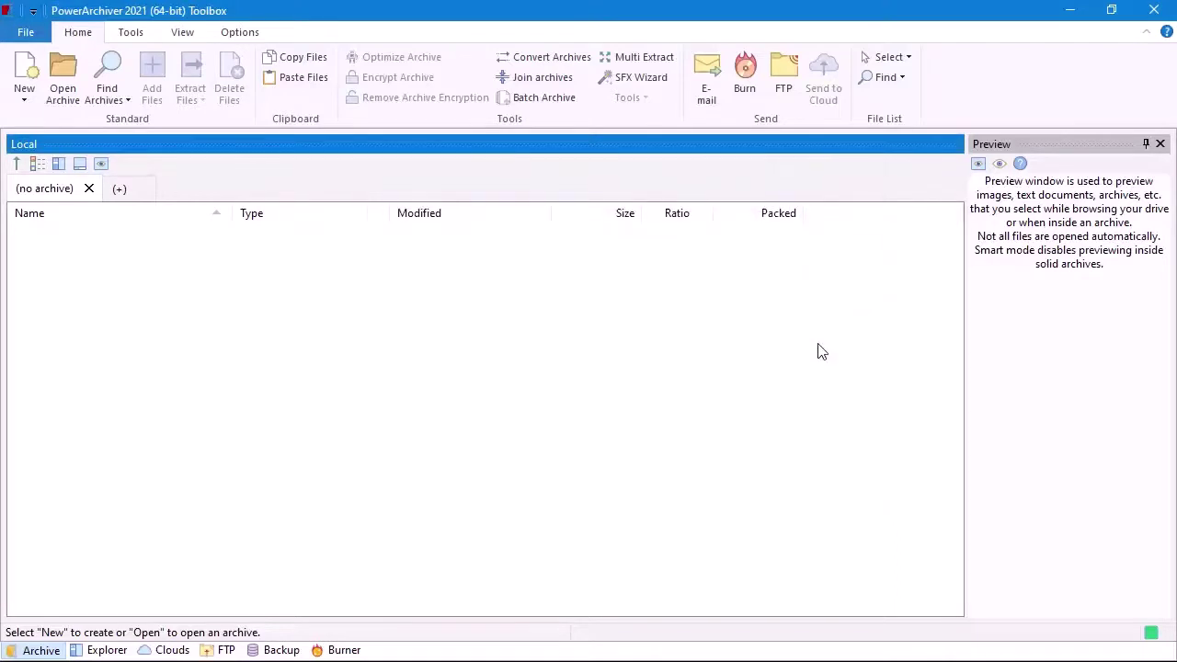